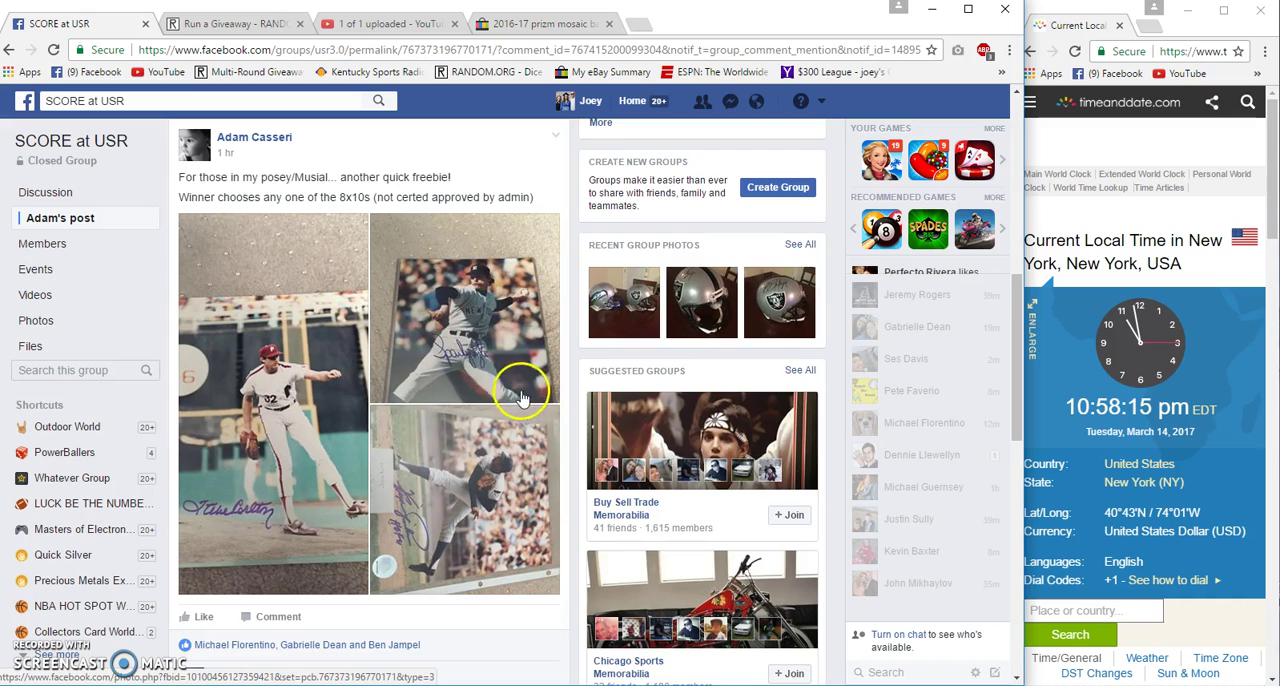
{"action": "scroll", "coordinate": [460, 390], "scroll_direction": "down", "scroll_amount": 3}
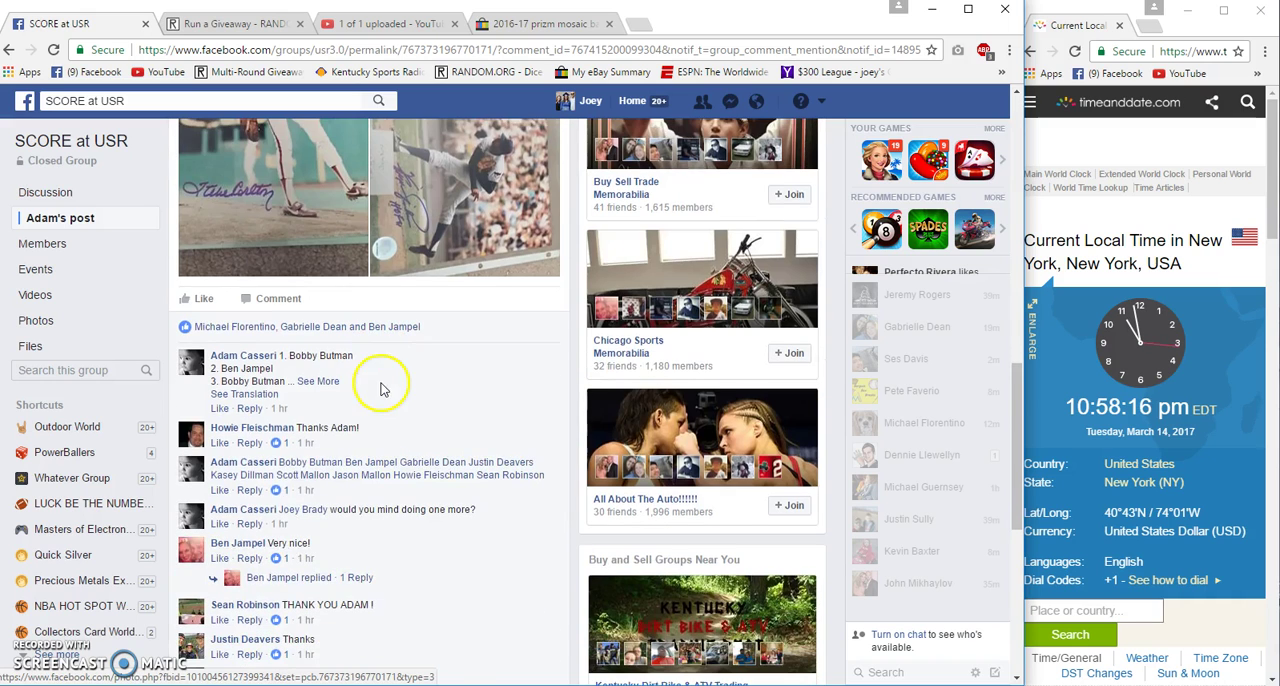
- Copy the expanded 15-name entrant list and post a 'Live' comment in the thread
{"action": "left_click", "coordinate": [318, 381]}
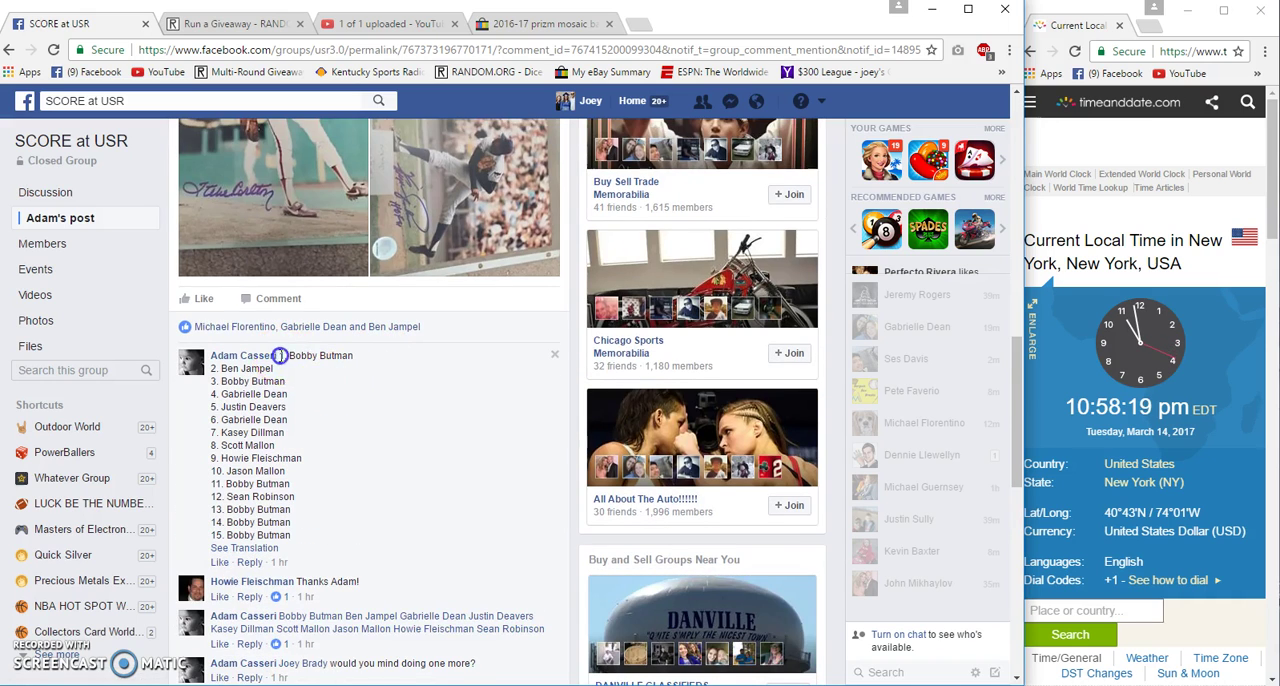
{"action": "left_click_drag", "start_coordinate": [280, 355], "coordinate": [375, 529]}
{"action": "right_click", "coordinate": [192, 435]}
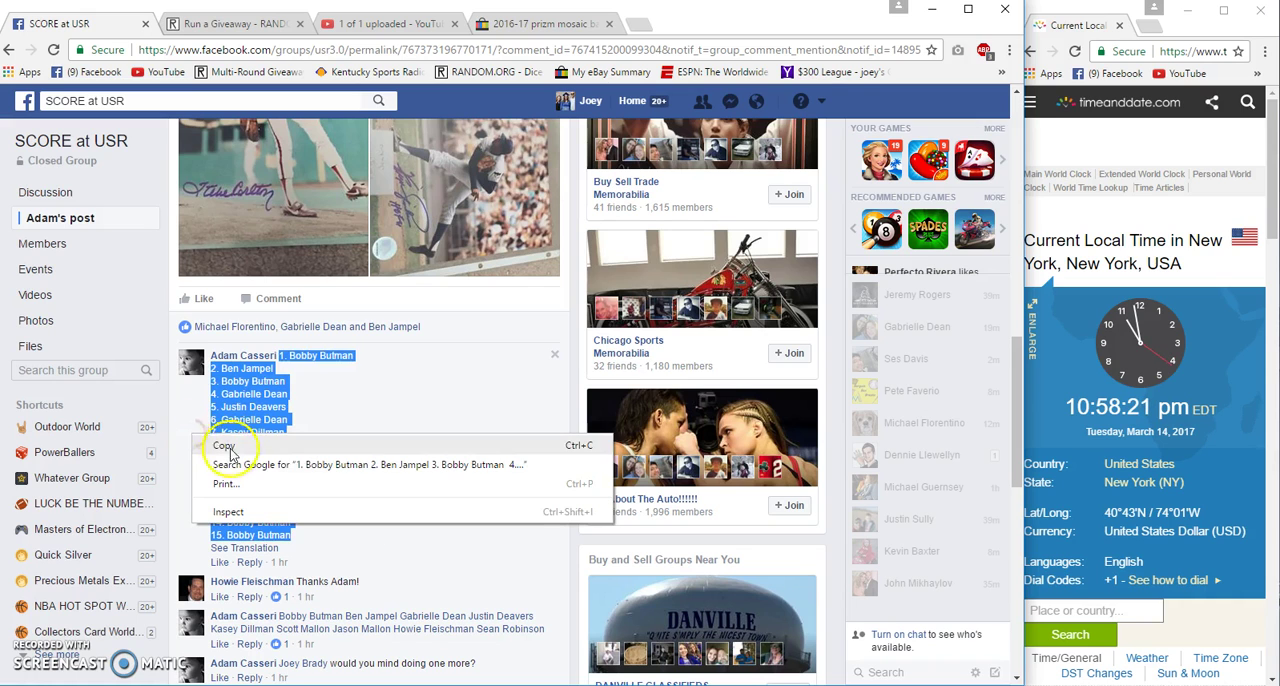
{"action": "left_click", "coordinate": [228, 440]}
{"action": "scroll", "coordinate": [637, 455], "scroll_direction": "down", "scroll_amount": 1}
{"action": "scroll", "coordinate": [637, 455], "scroll_direction": "down", "scroll_amount": 3}
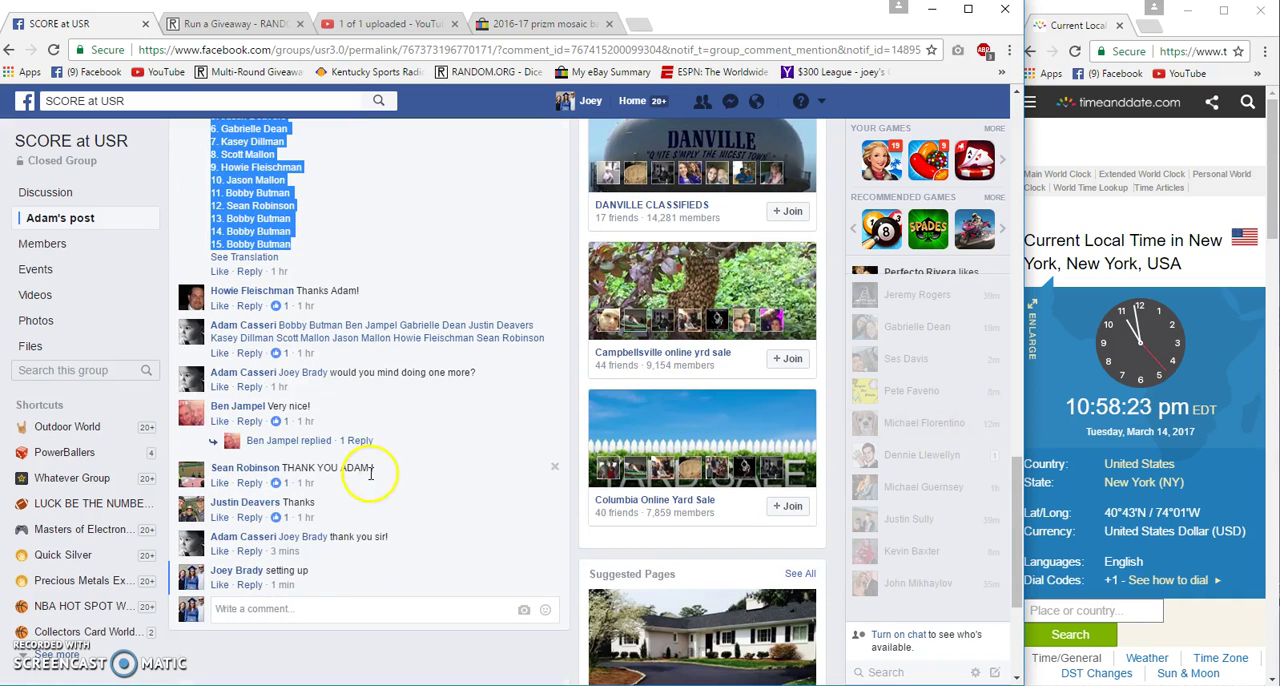
{"action": "left_click", "coordinate": [296, 608]}
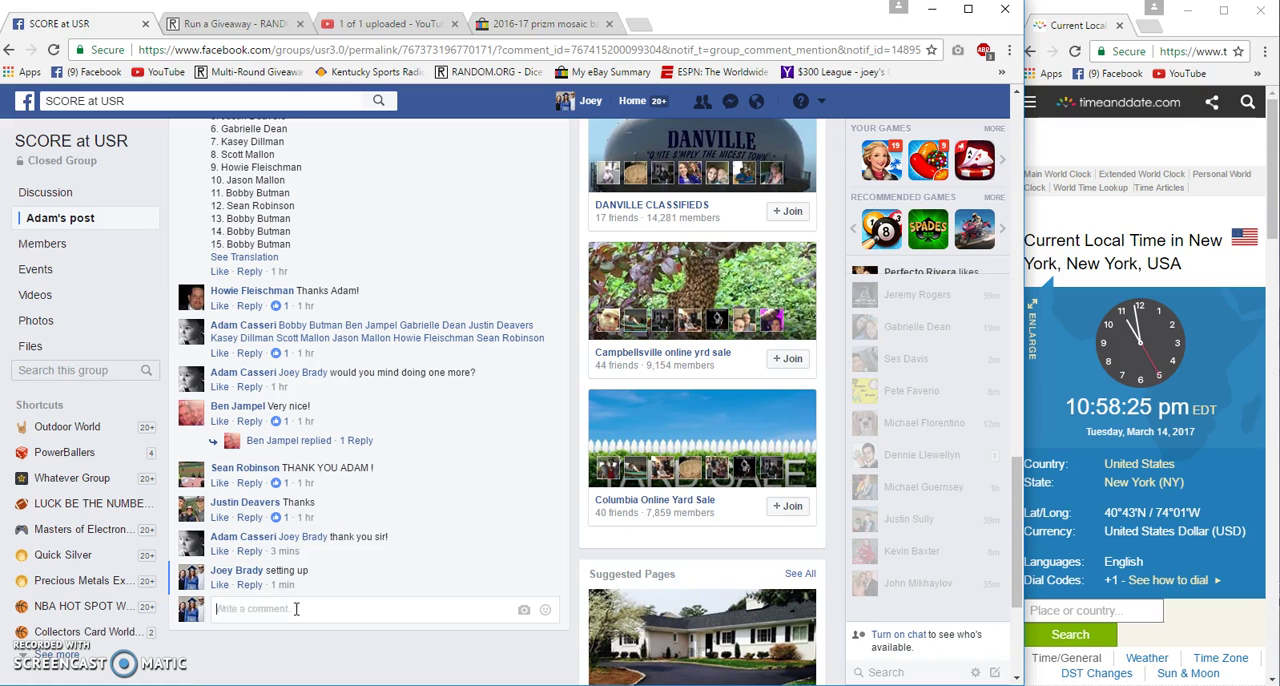
{"action": "type", "text": "Live"}
{"action": "key", "text": "Return"}
{"action": "mouse_move", "coordinate": [290, 618]}
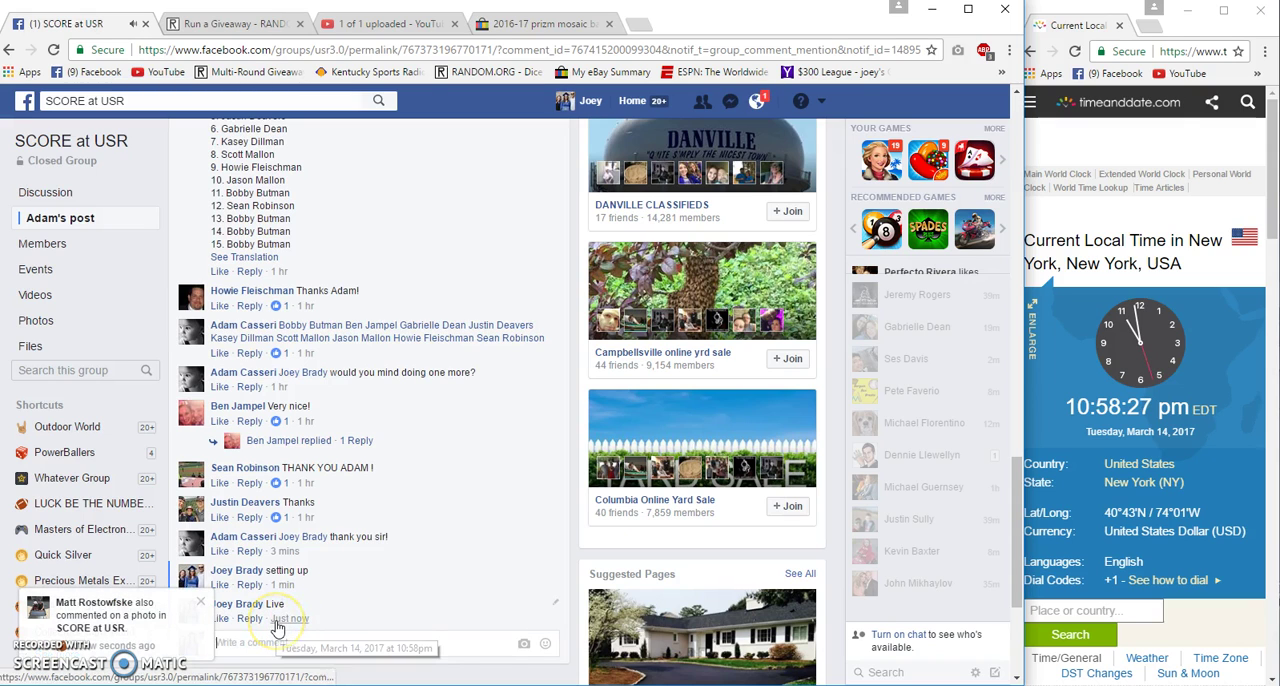
- Paste the 15 copied names into the RANDOM.ORG giveaway entries box
{"action": "left_click", "coordinate": [240, 23]}
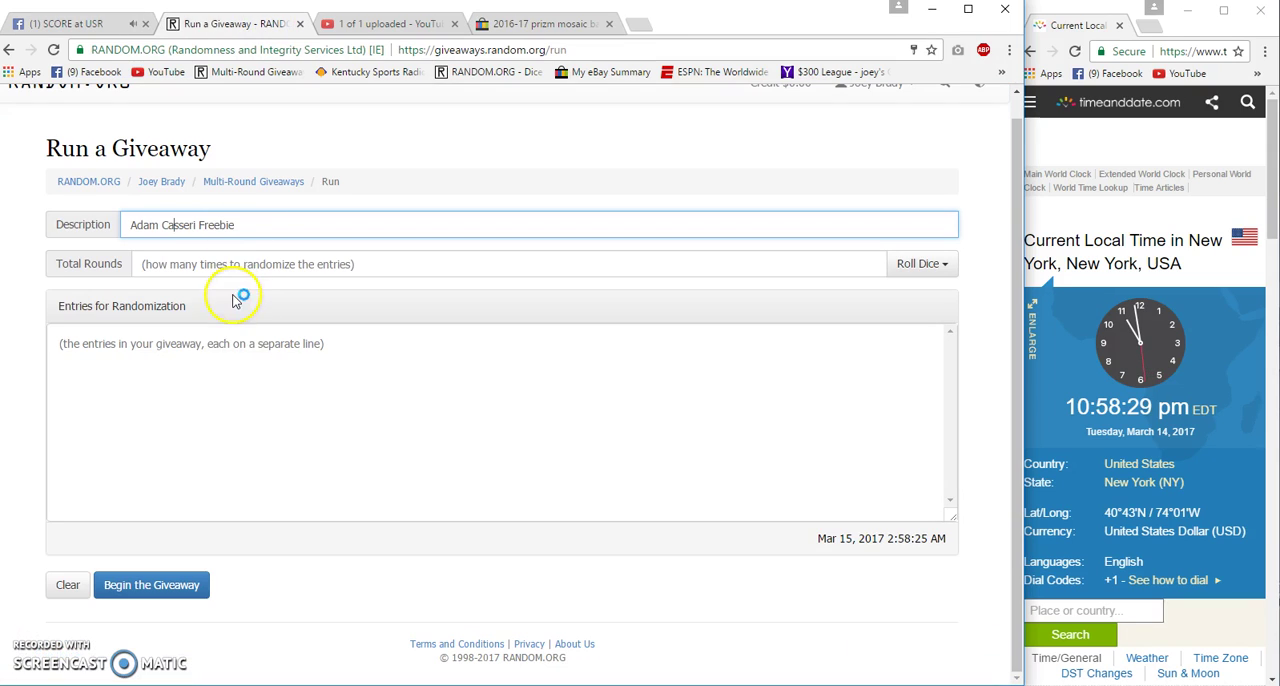
{"action": "right_click", "coordinate": [240, 358]}
{"action": "left_click", "coordinate": [305, 455]}
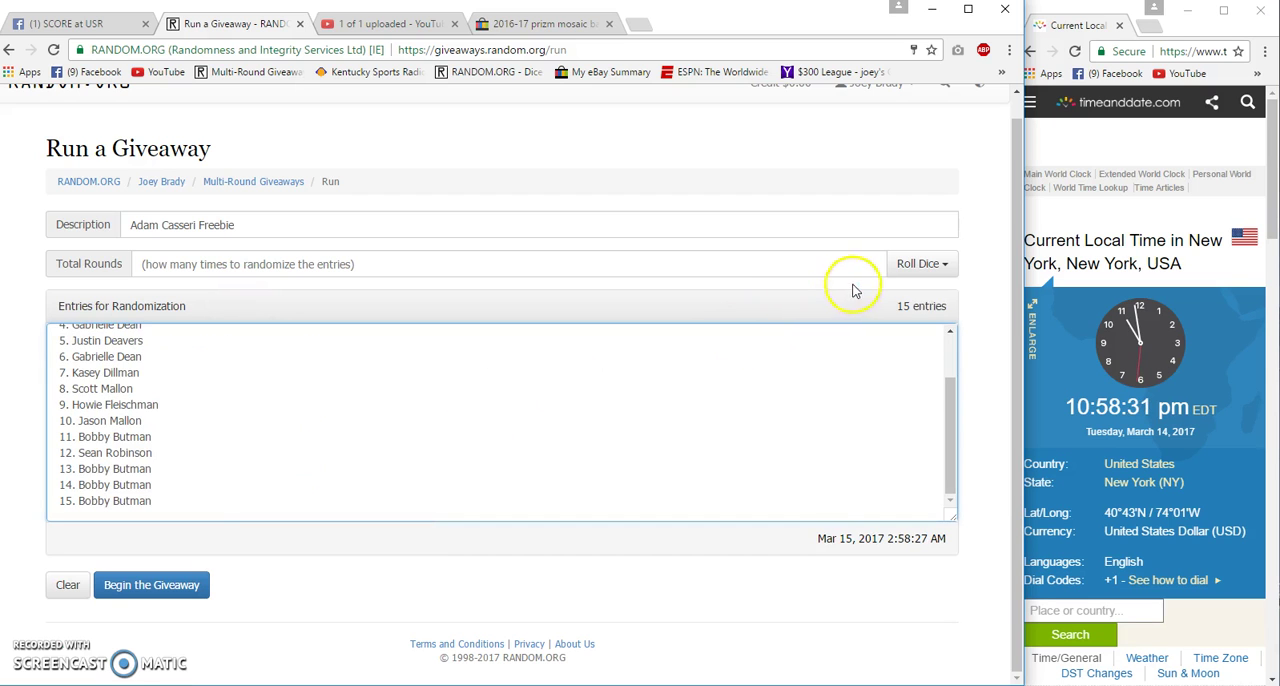
- Roll 2d6 for a 7-round total and begin the giveaway
{"action": "left_click", "coordinate": [952, 265]}
{"action": "left_click", "coordinate": [905, 290]}
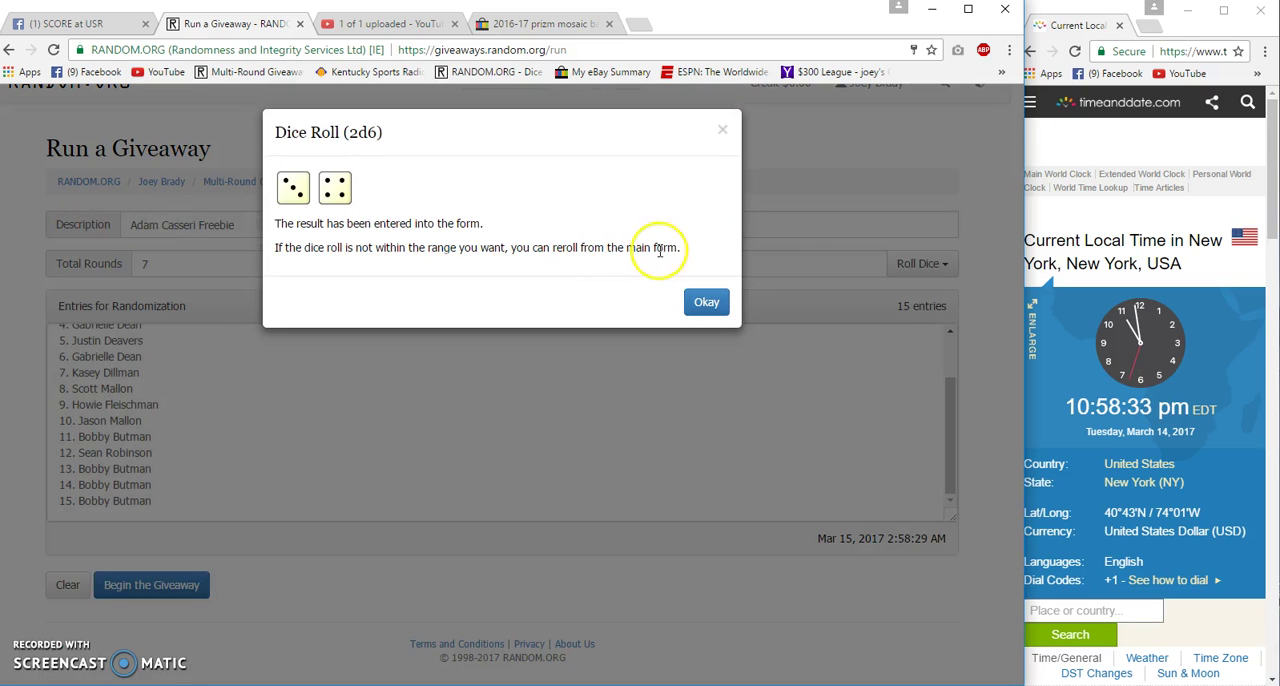
{"action": "left_click", "coordinate": [706, 302]}
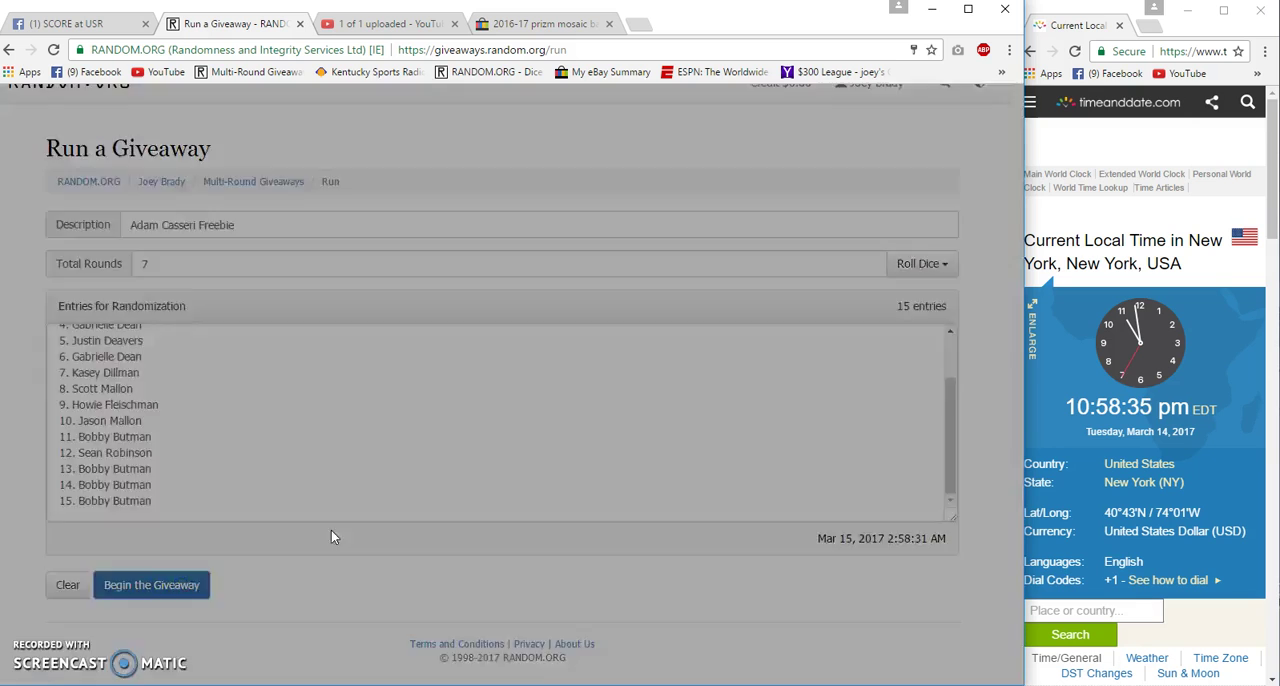
{"action": "left_click", "coordinate": [151, 585]}
{"action": "left_click", "coordinate": [670, 302]}
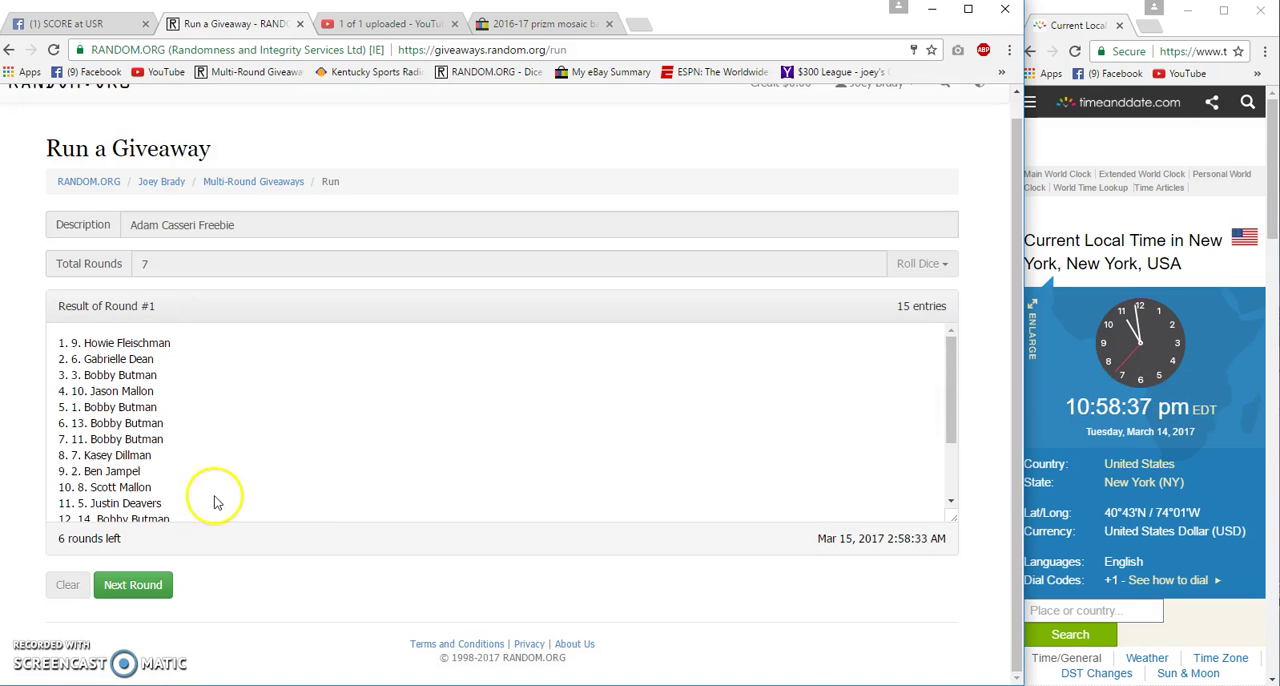
{"action": "scroll", "coordinate": [215, 490], "scroll_direction": "down", "scroll_amount": 3}
- Run giveaway rounds two through six
{"action": "left_click", "coordinate": [140, 585]}
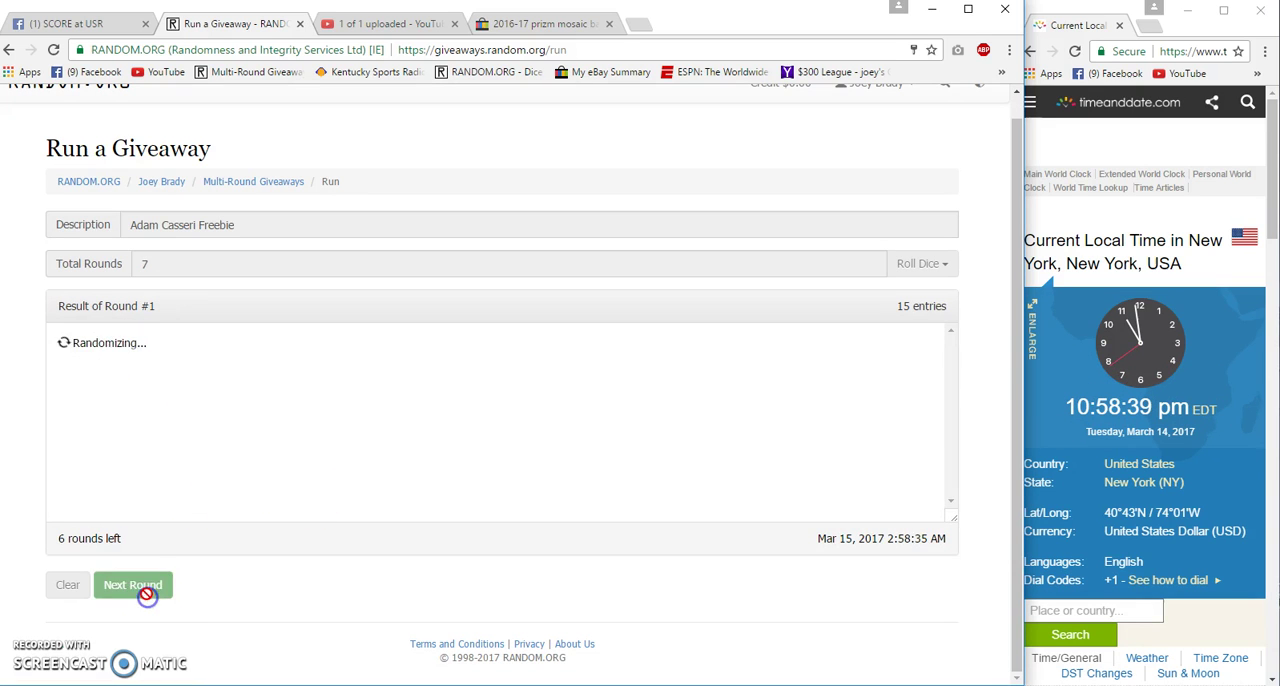
{"action": "left_click", "coordinate": [147, 588]}
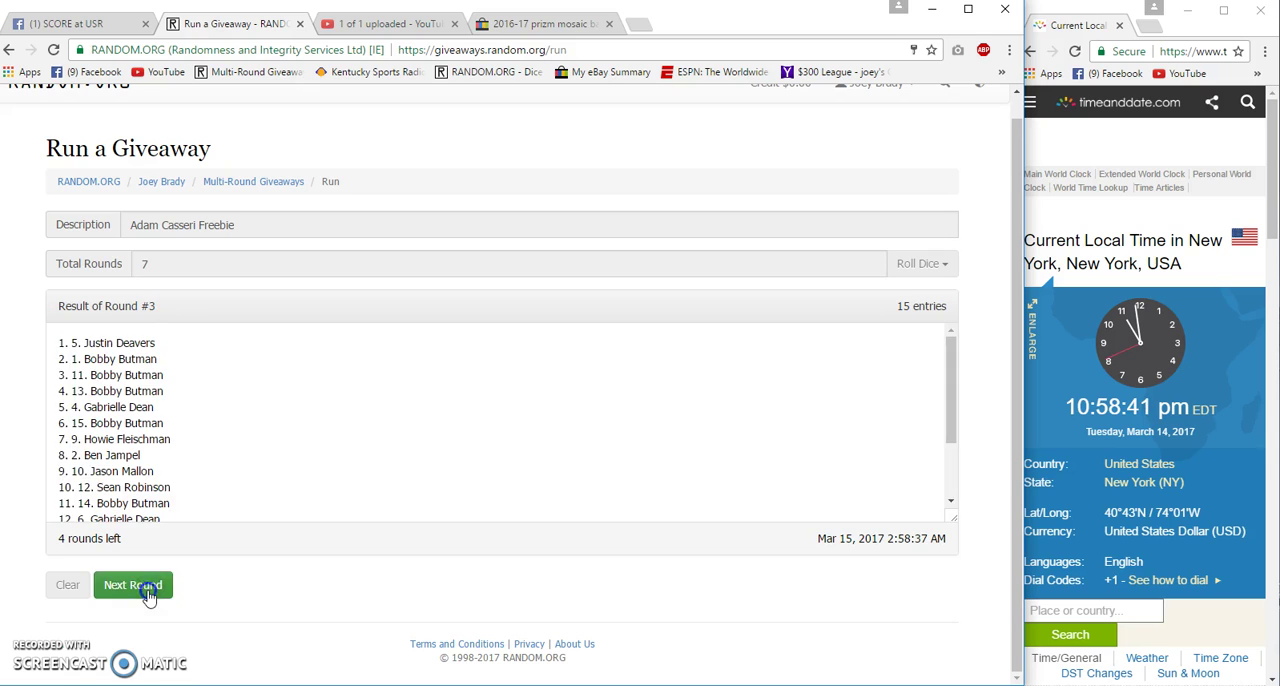
{"action": "left_click", "coordinate": [147, 592]}
{"action": "left_click", "coordinate": [147, 592]}
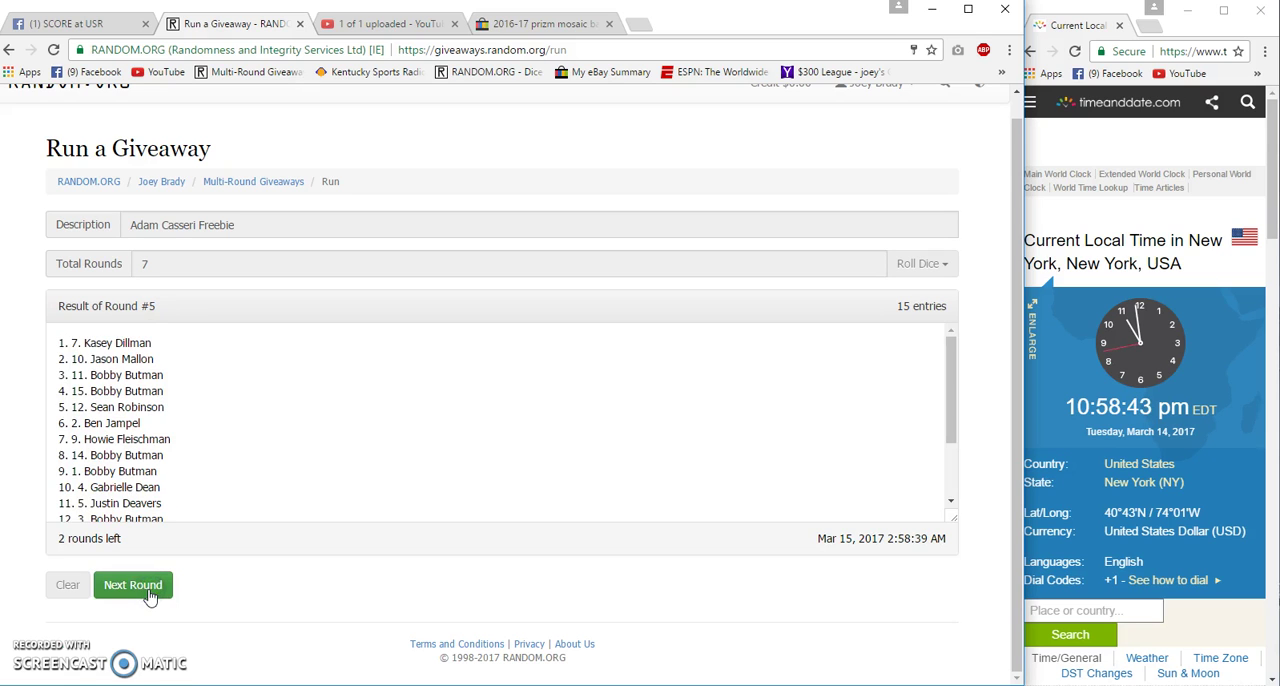
{"action": "left_click", "coordinate": [150, 592]}
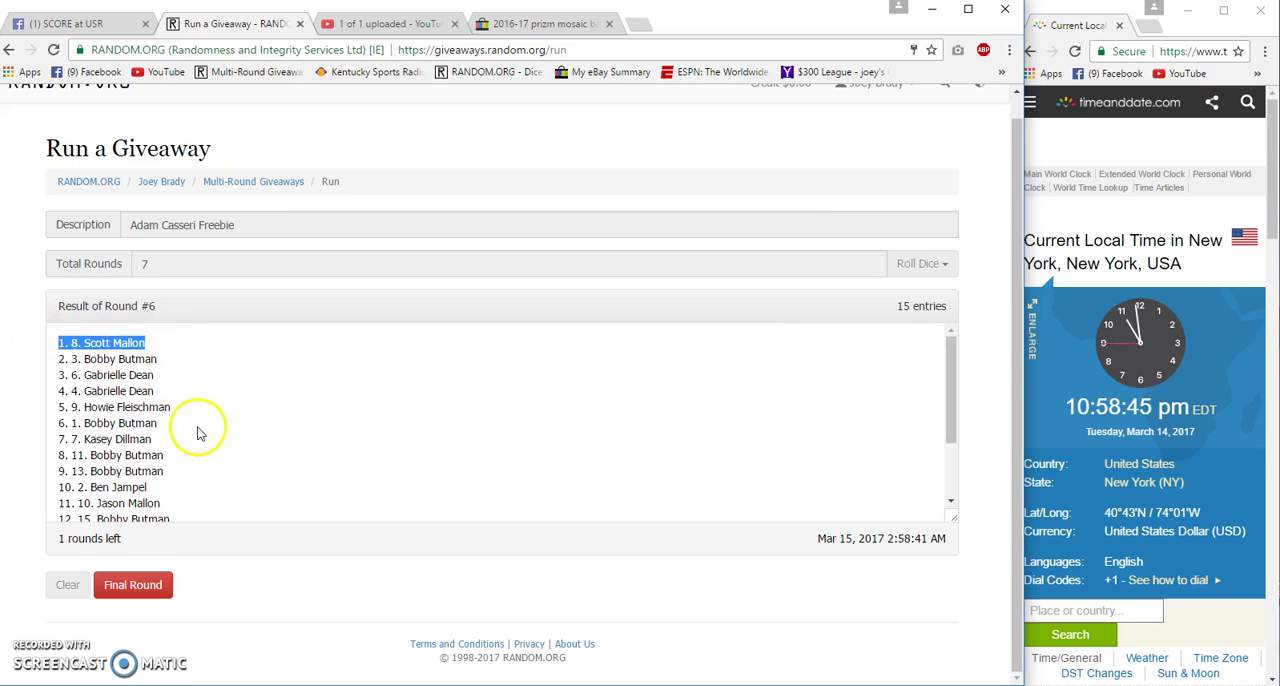
{"action": "scroll", "coordinate": [188, 455], "scroll_direction": "down", "scroll_amount": 3}
- Select round six's last entry and check the Facebook thread before returning
{"action": "left_click_drag", "start_coordinate": [165, 472], "coordinate": [10, 472]}
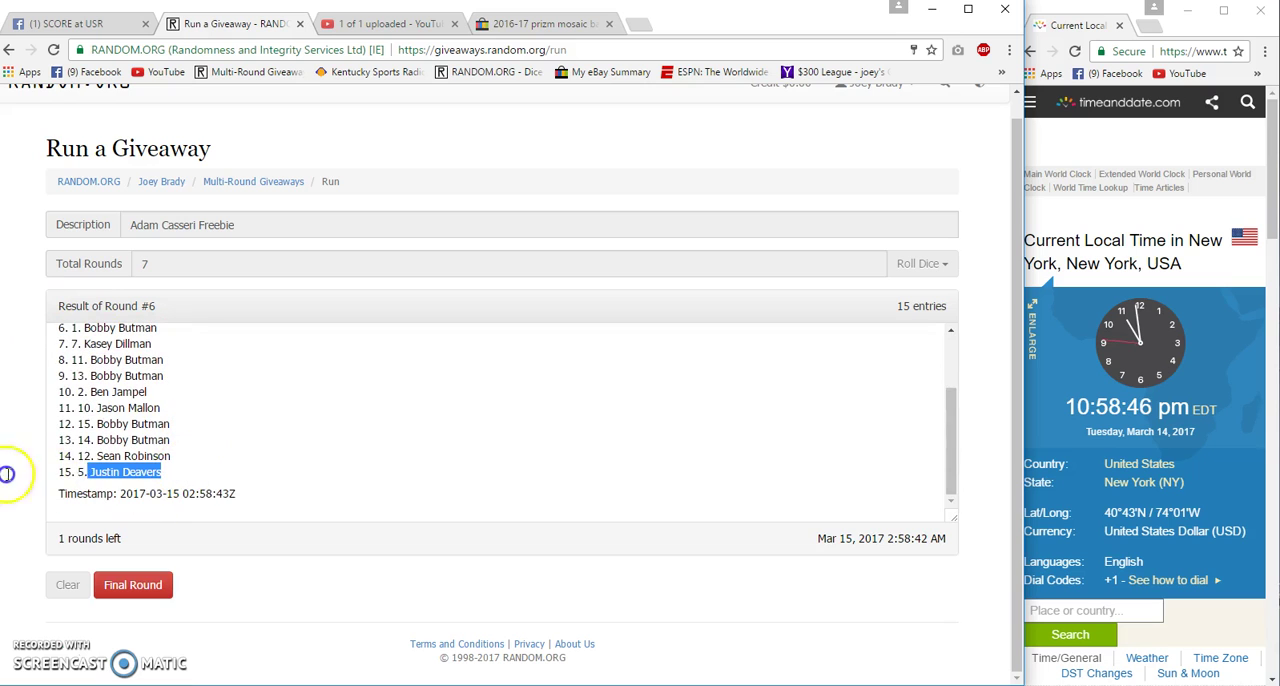
{"action": "left_click", "coordinate": [55, 23]}
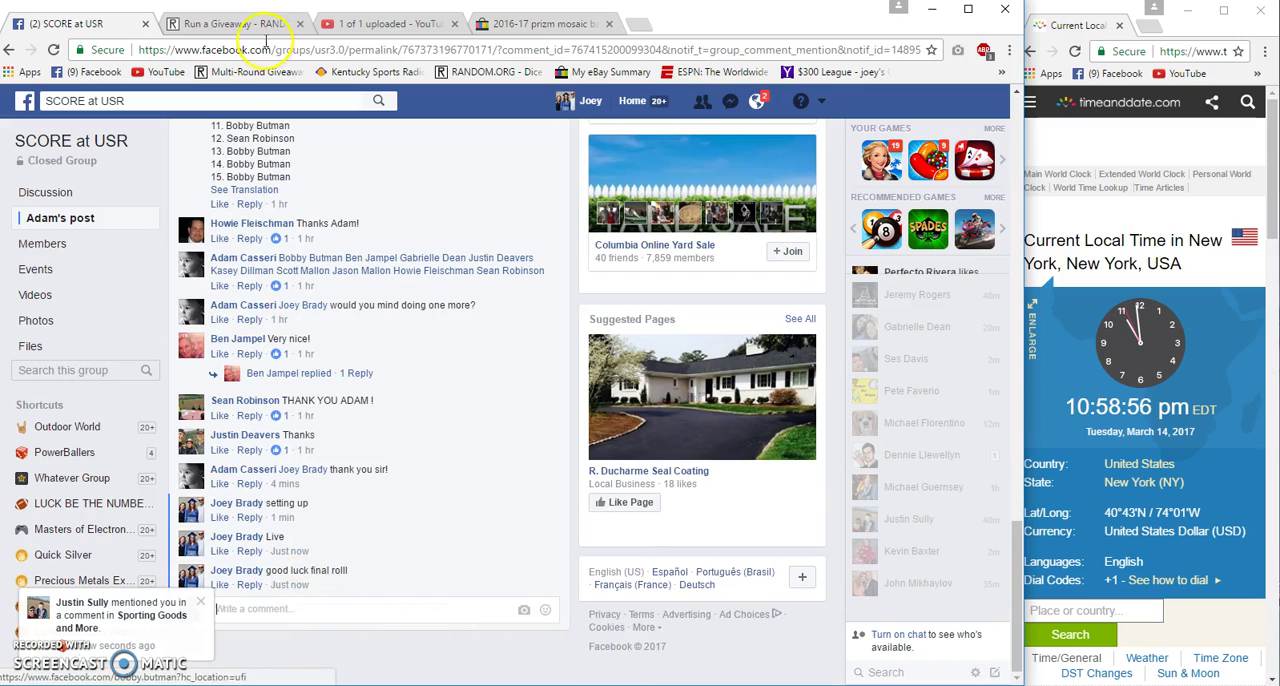
{"action": "left_click", "coordinate": [236, 23]}
- Run the final round and highlight the first-place winner line
{"action": "left_click", "coordinate": [132, 584]}
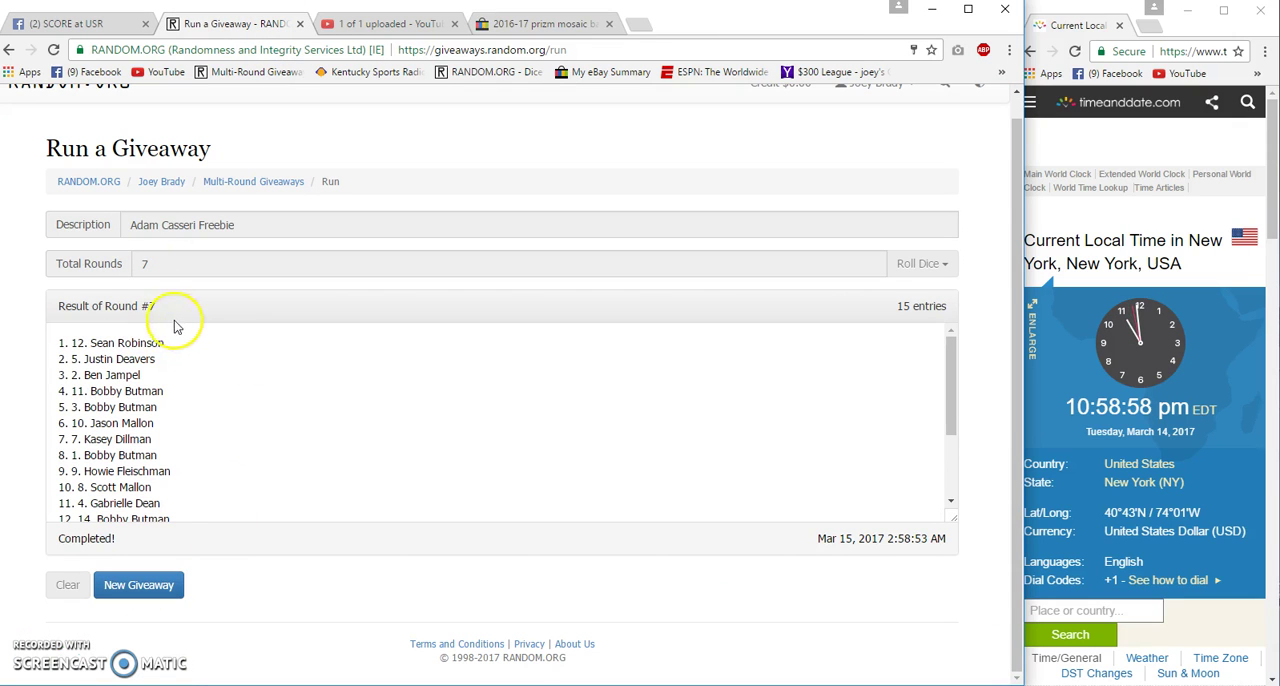
{"action": "left_click_drag", "start_coordinate": [174, 343], "coordinate": [60, 343]}
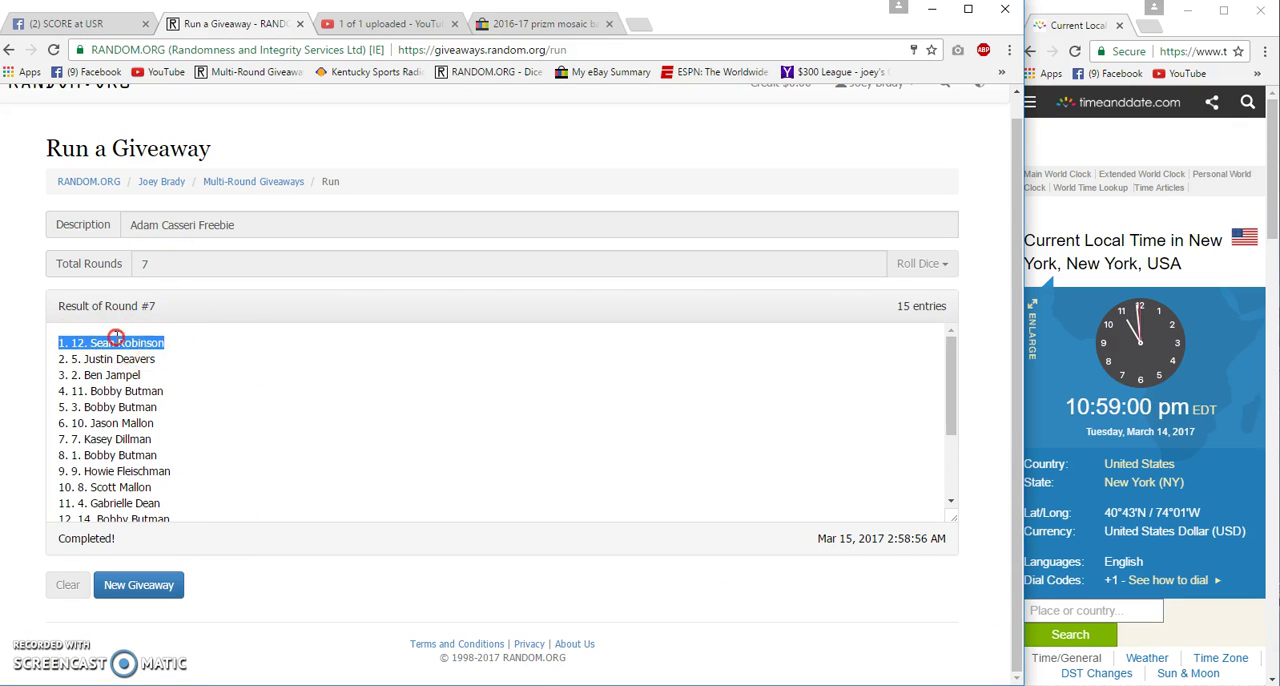
{"action": "double_click", "coordinate": [151, 306]}
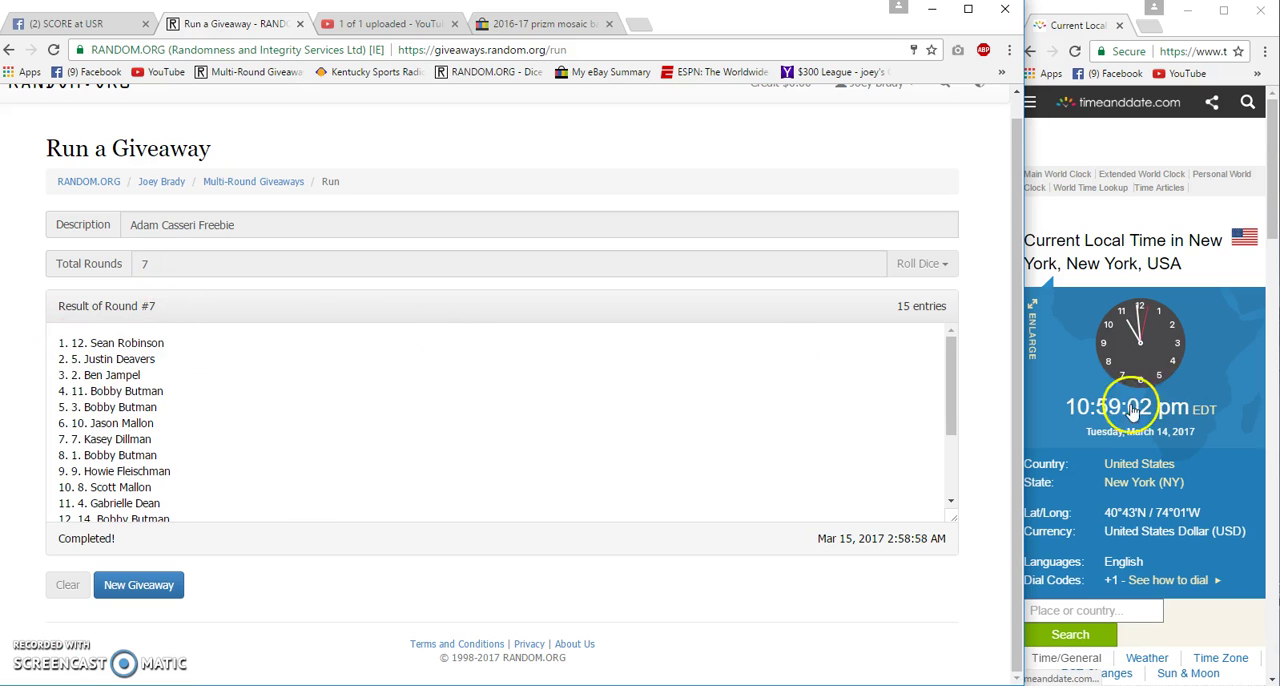
{"action": "scroll", "coordinate": [310, 520], "scroll_direction": "down", "scroll_amount": 3}
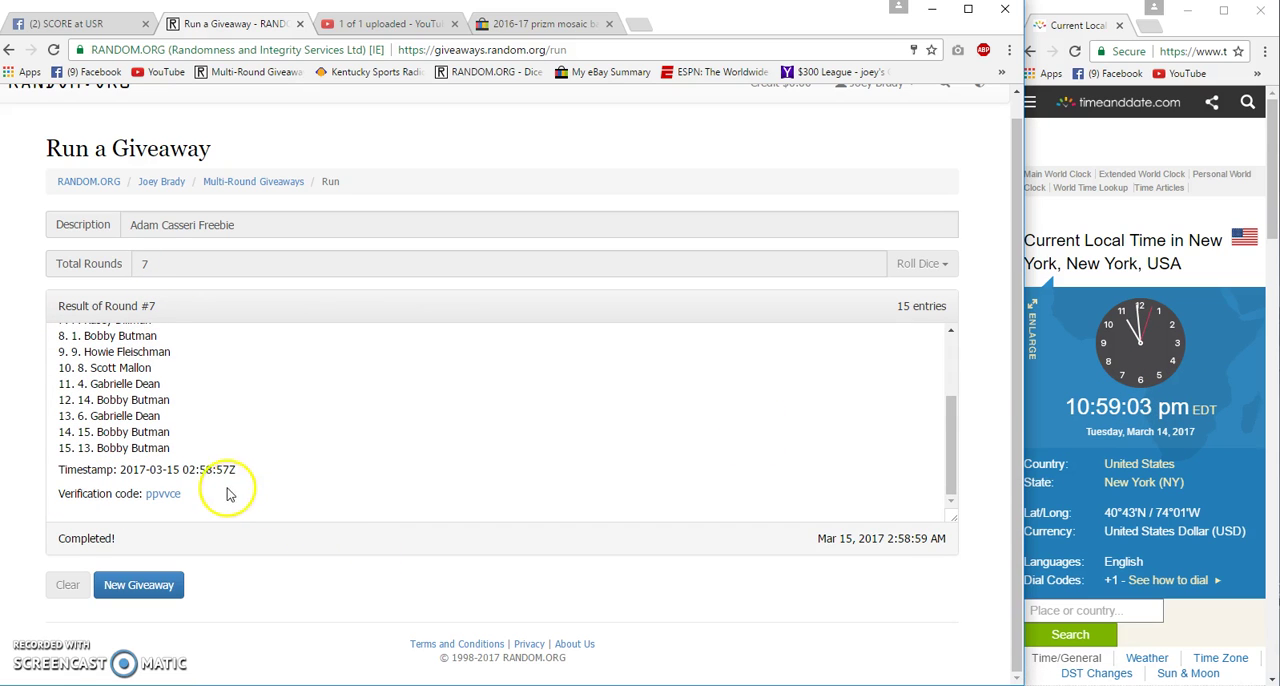
- Open the ppvvce verification page and post 'Done' in the Facebook thread
{"action": "left_click", "coordinate": [165, 493]}
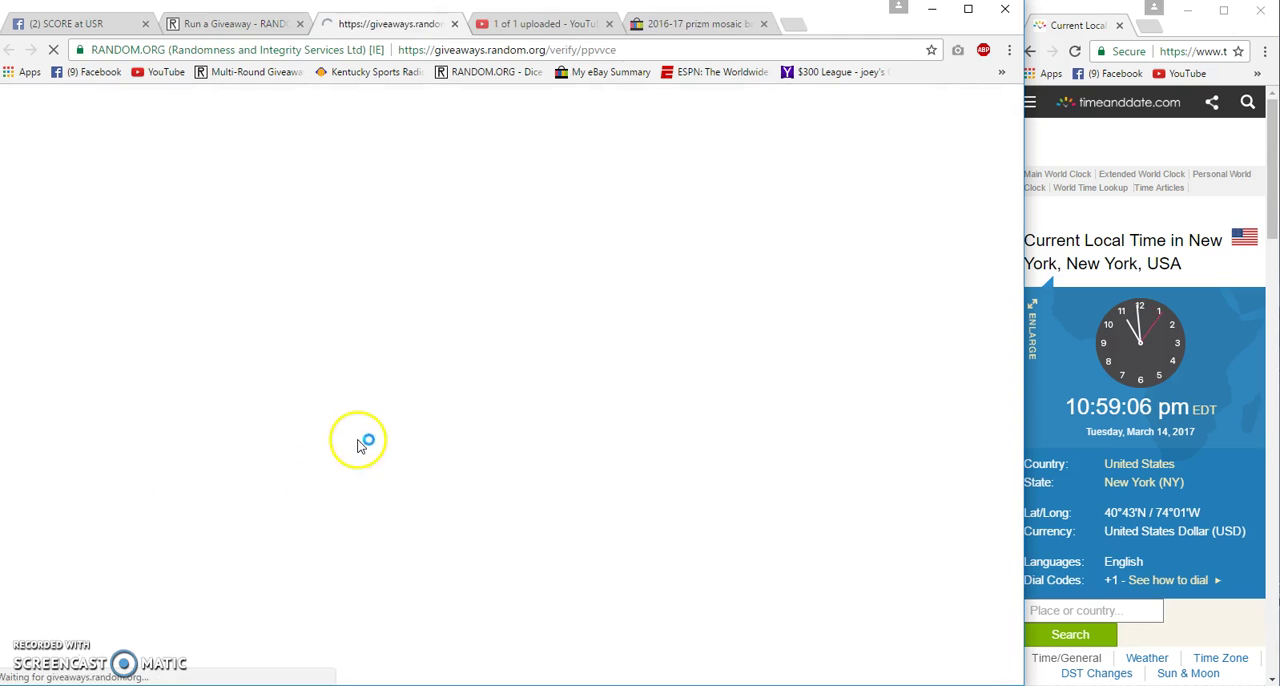
{"action": "scroll", "coordinate": [370, 440], "scroll_direction": "down", "scroll_amount": 5}
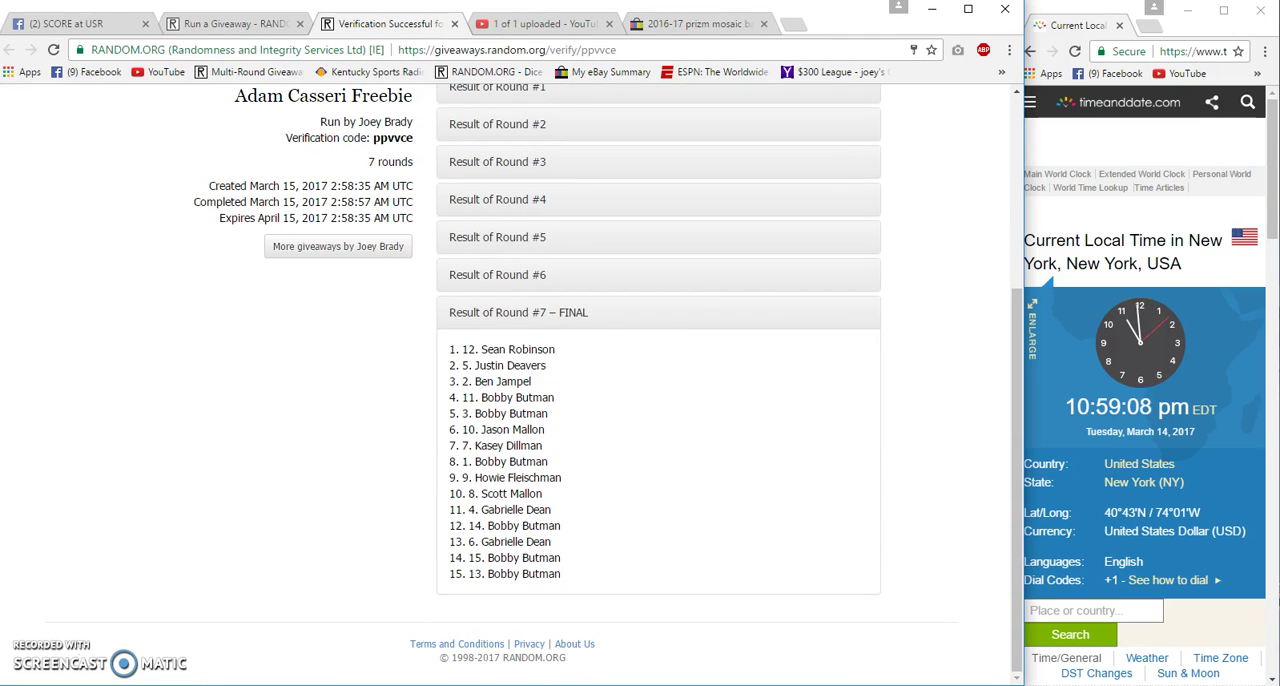
{"action": "left_click", "coordinate": [85, 22]}
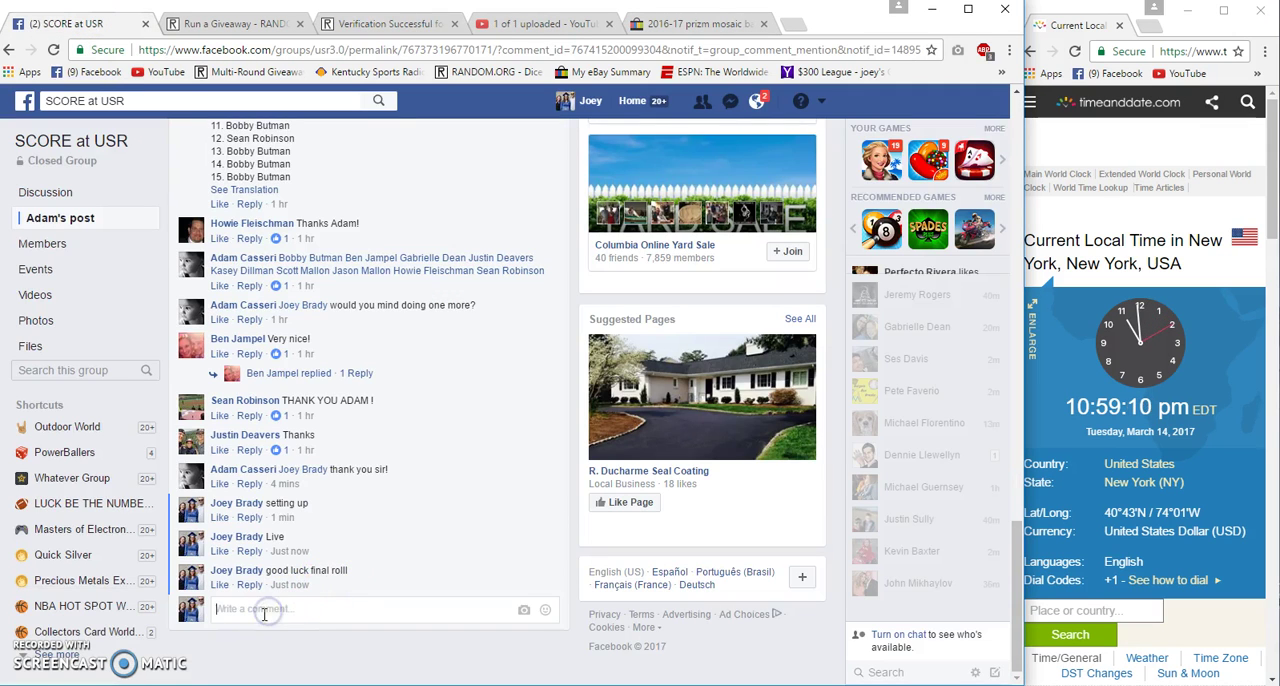
{"action": "type", "text": "Done"}
{"action": "key", "text": "Return"}
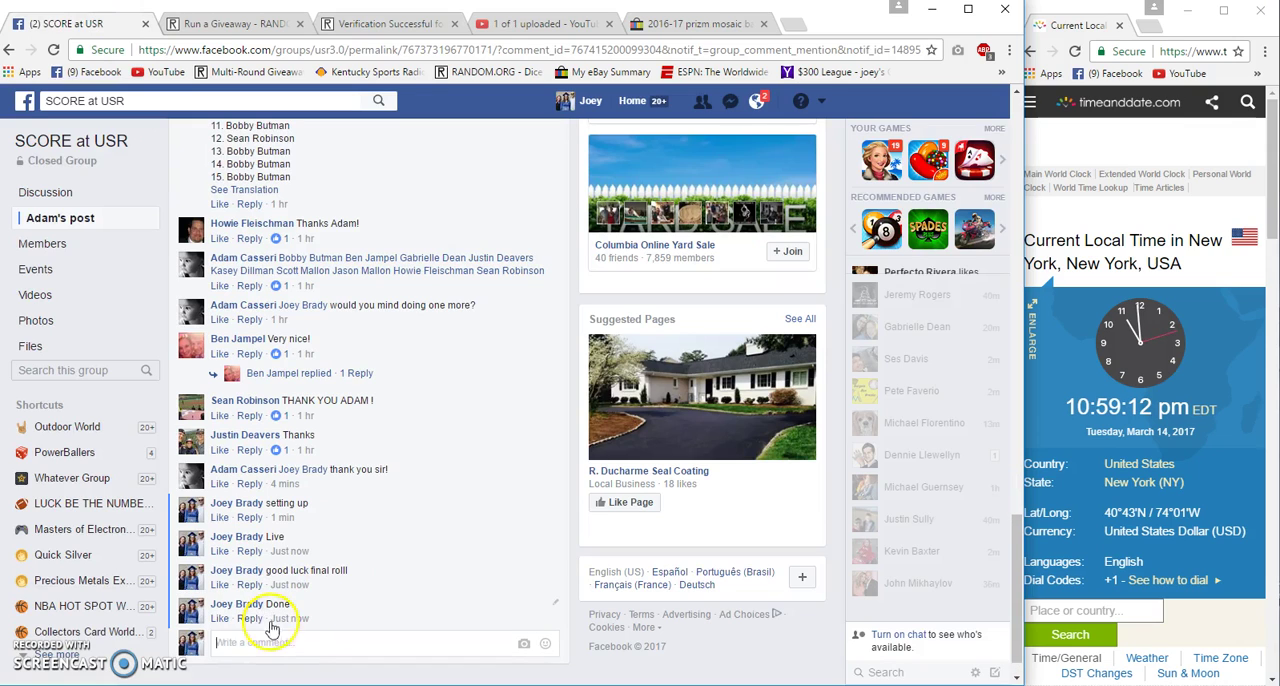